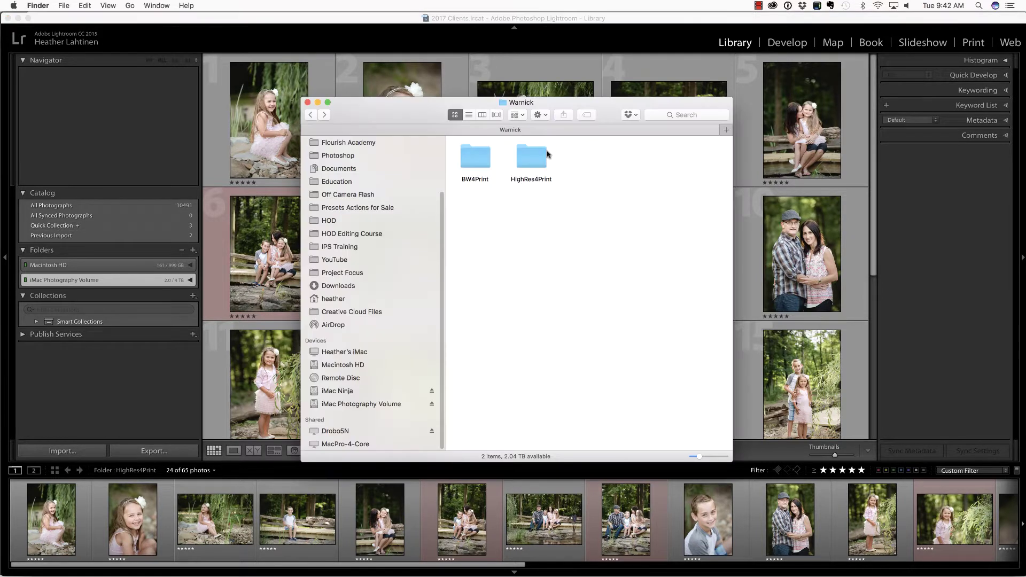
# Confirm the HighRes4Print and BW4Print folders each hold 24 JPEGs, then return to Pixieset in Chrome.
pyautogui.click(544, 159)
pyautogui.doubleClick(543, 158)
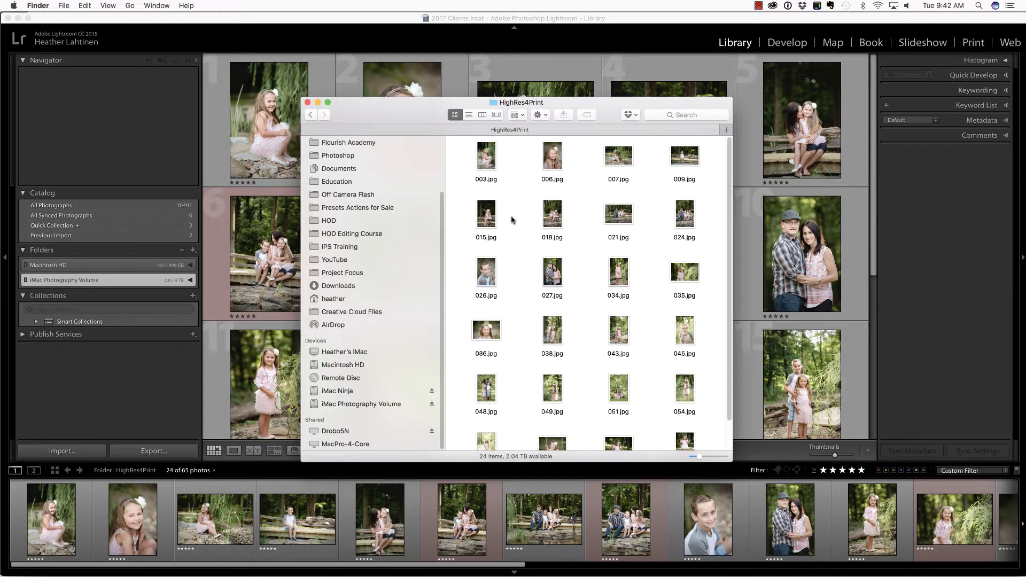
pyautogui.click(310, 115)
pyautogui.click(484, 158)
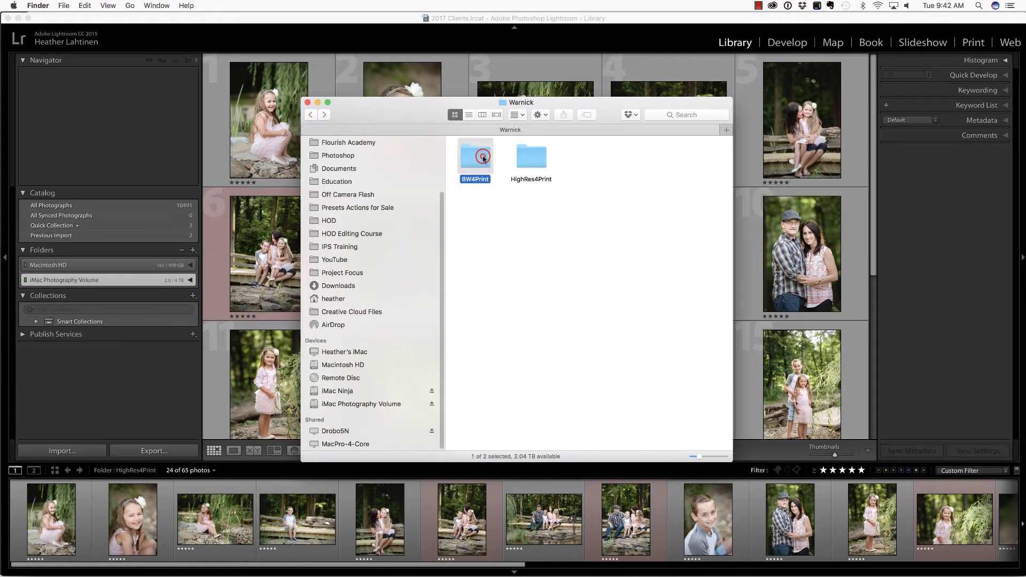
pyautogui.doubleClick(484, 158)
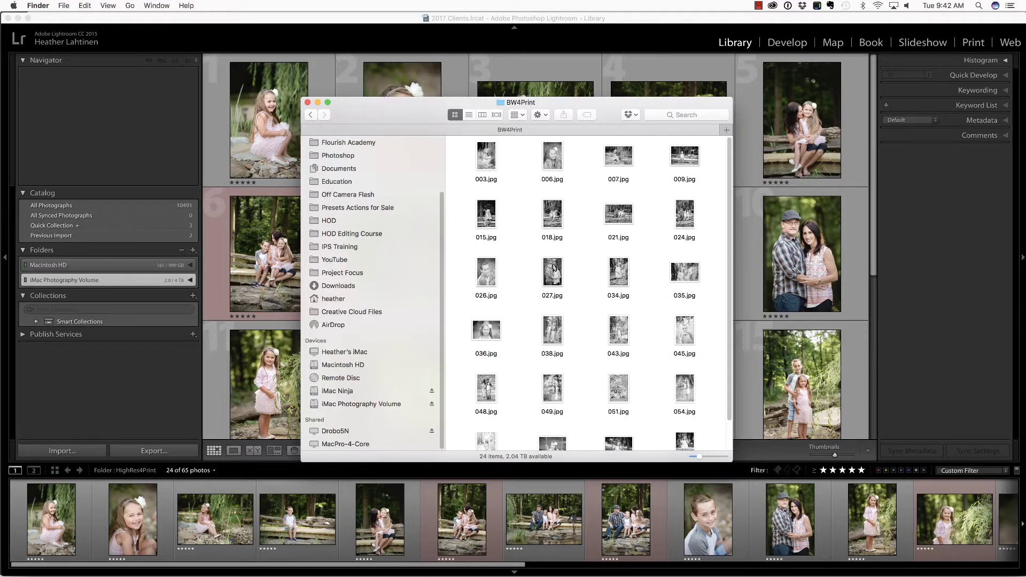
pyautogui.press('super+Tab')
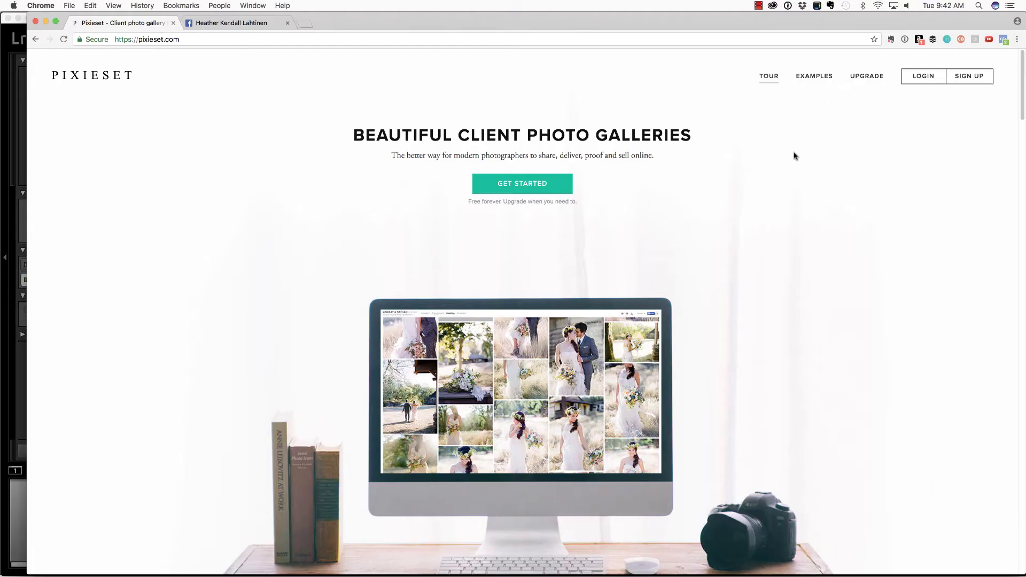
# Start a Pixieset sign-up with 'Photography by Ethel' as the business name.
pyautogui.click(969, 75)
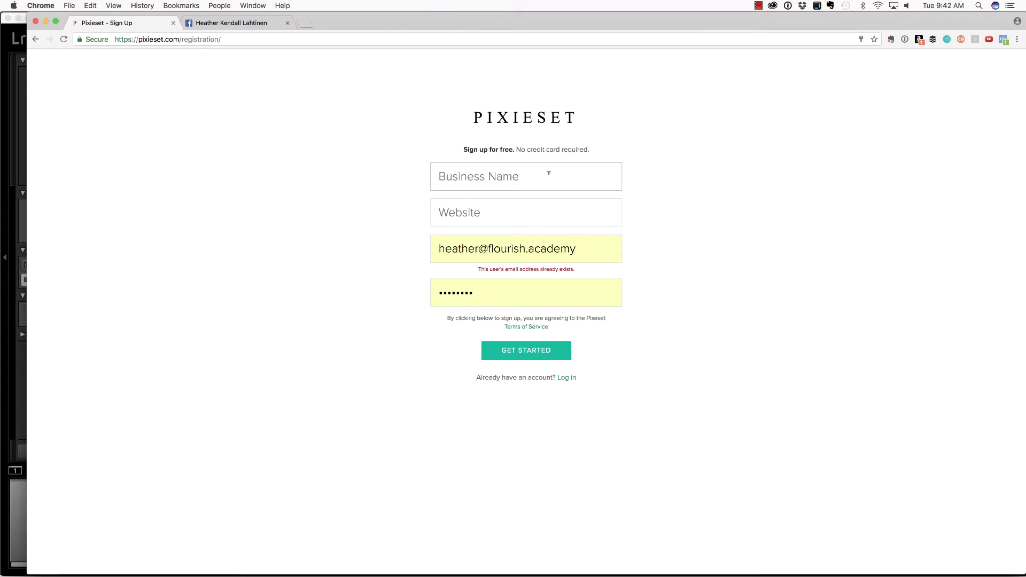
pyautogui.write('P')
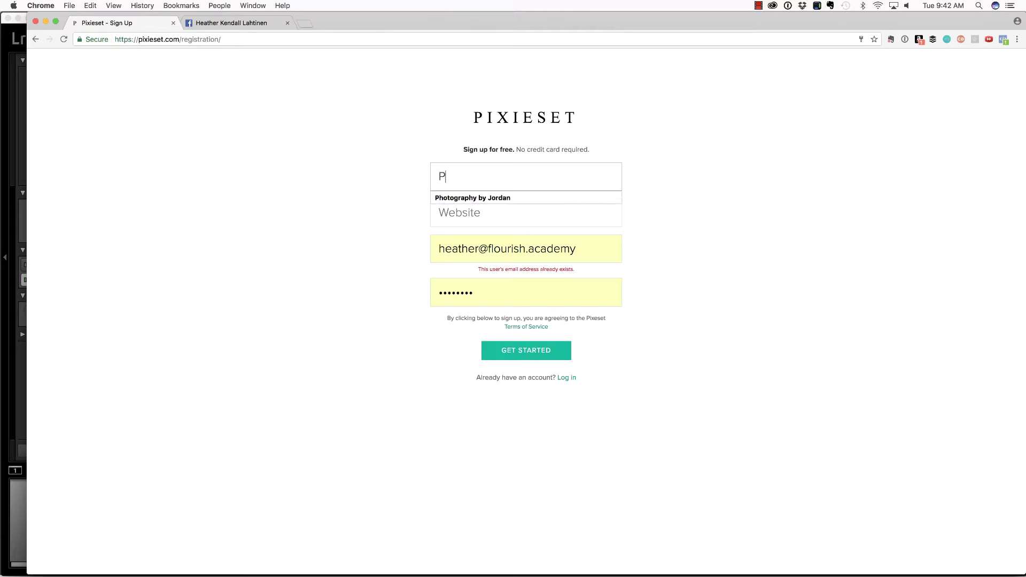
pyautogui.write('hotography by Ethel')
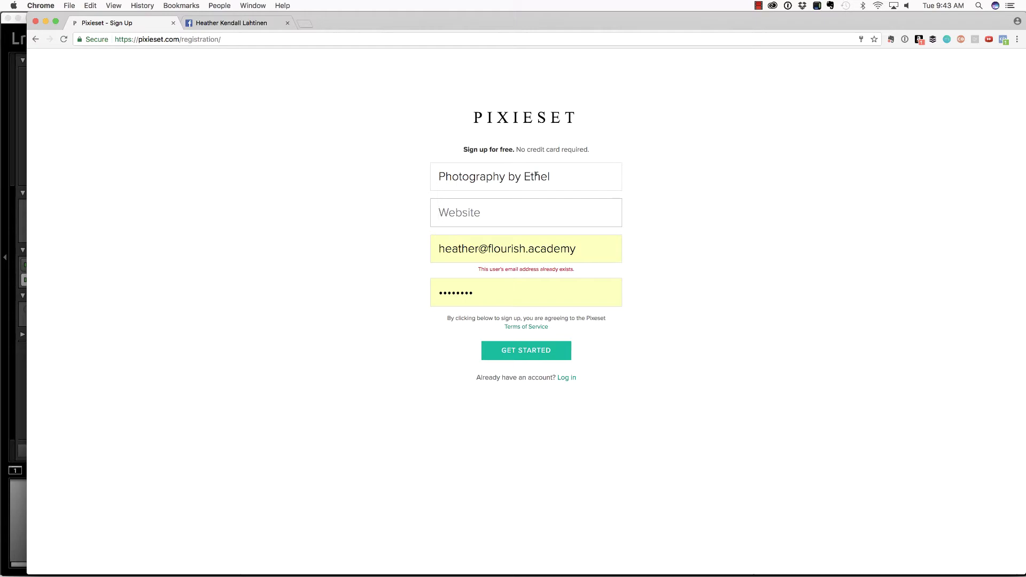
# Copy the Facebook business page's web address for the sign-up Website field.
pyautogui.click(225, 24)
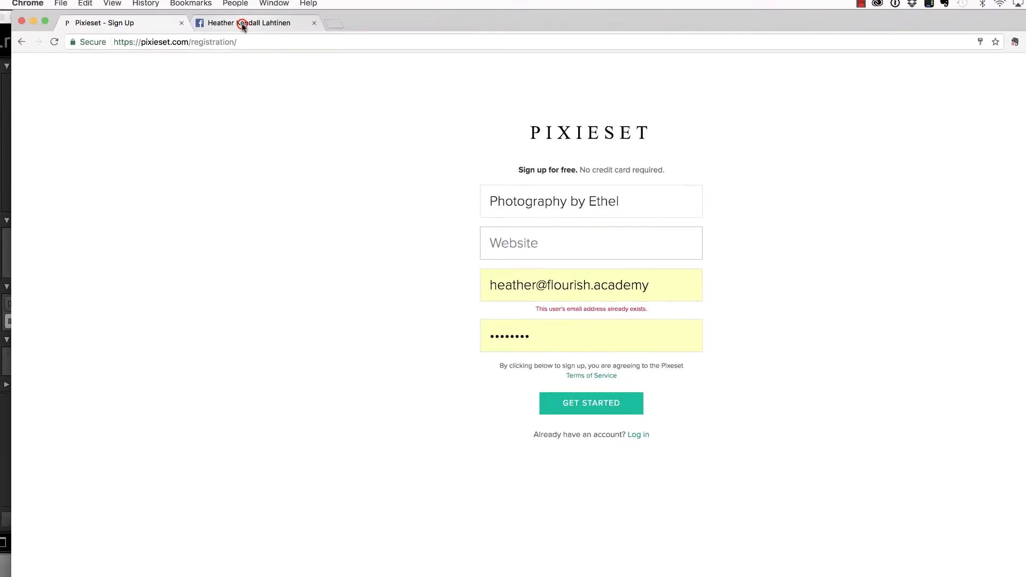
pyautogui.click(320, 42)
pyautogui.press('cmd+c')
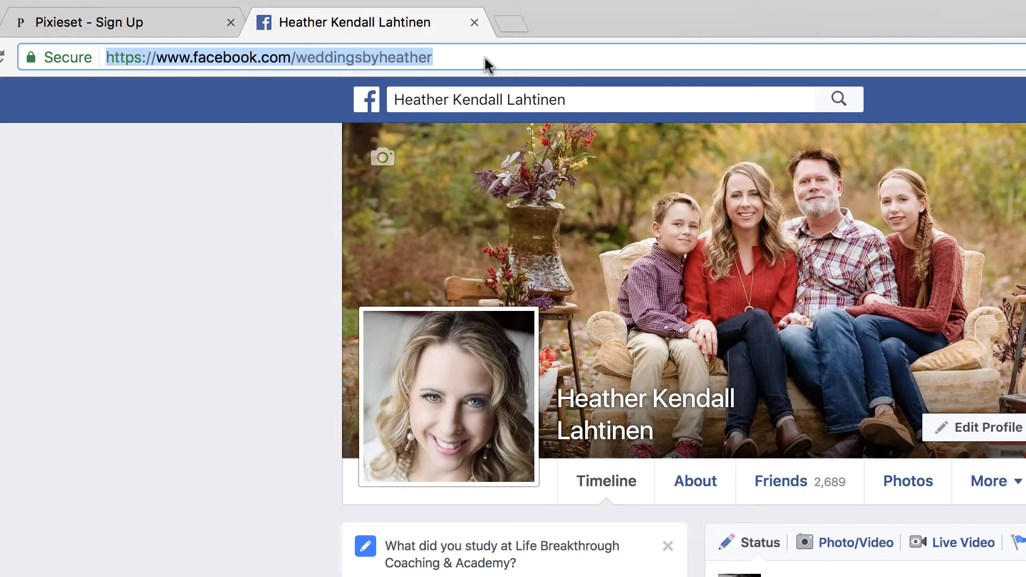
pyautogui.click(130, 25)
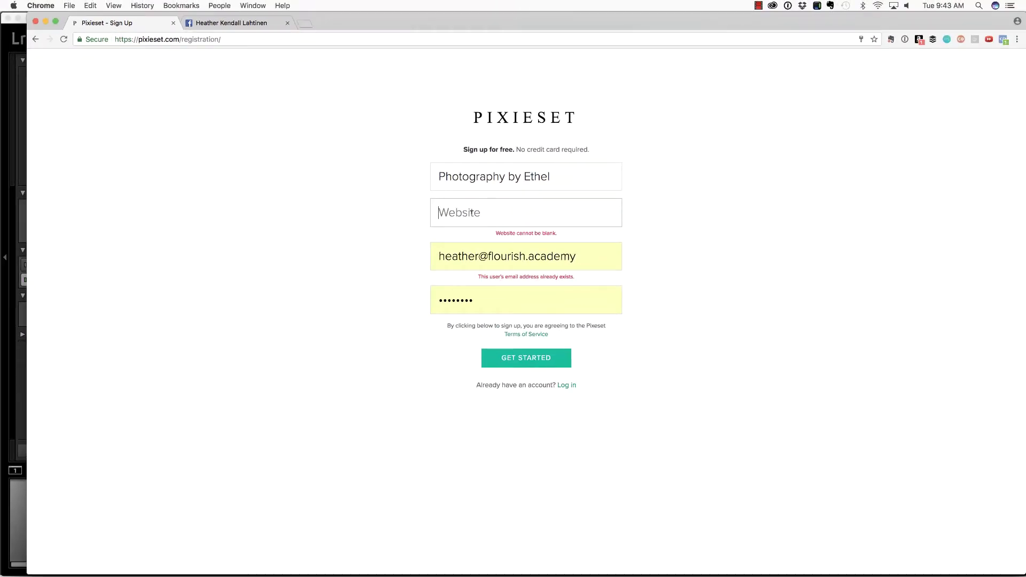
# Complete sign-up with the Facebook address as website, plus the account e-mail and password.
pyautogui.press('cmd+v')
pyautogui.tripleClick(584, 256)
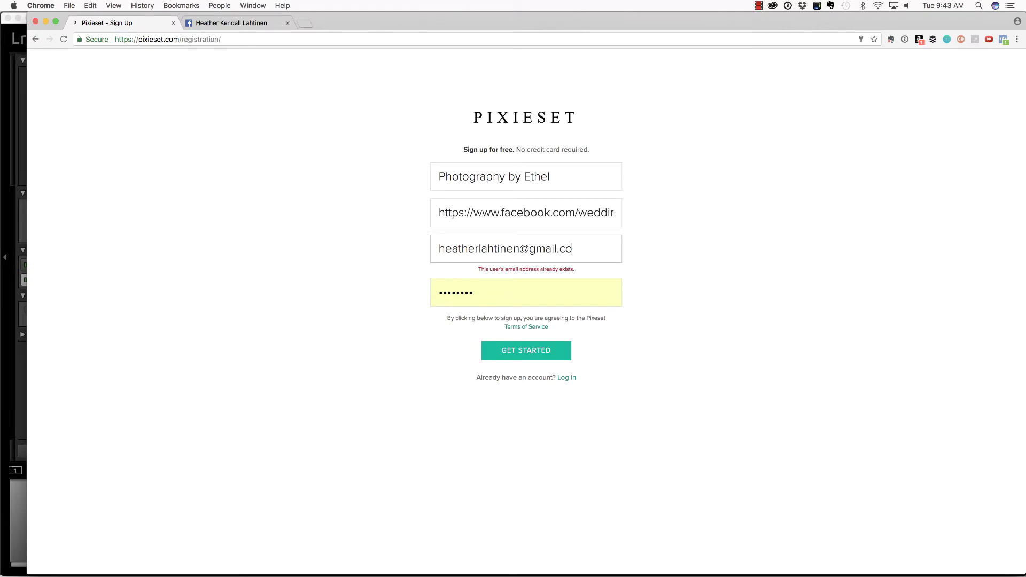
pyautogui.press('Tab')
pyautogui.write('••')
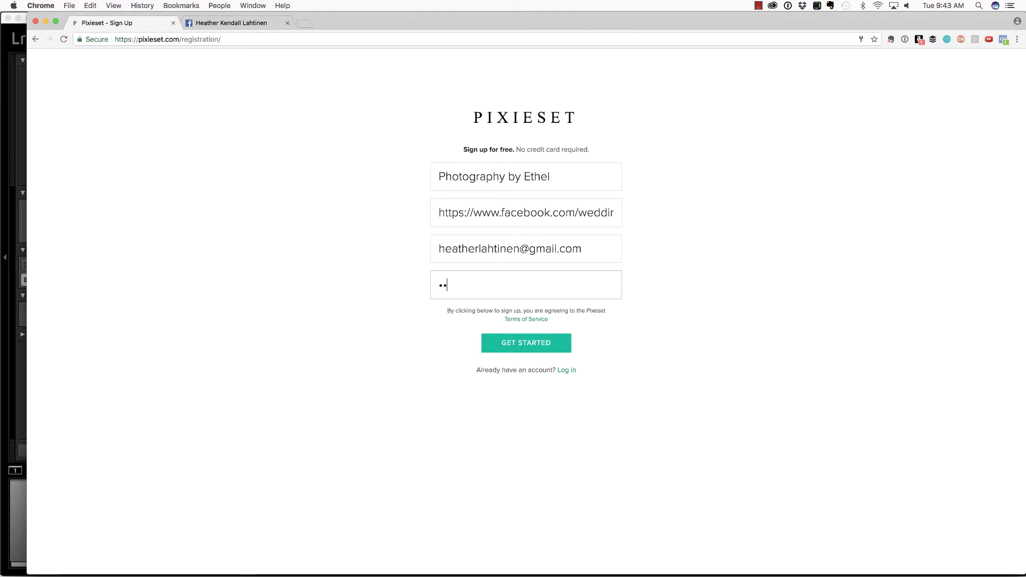
pyautogui.write('••••••')
pyautogui.click(516, 343)
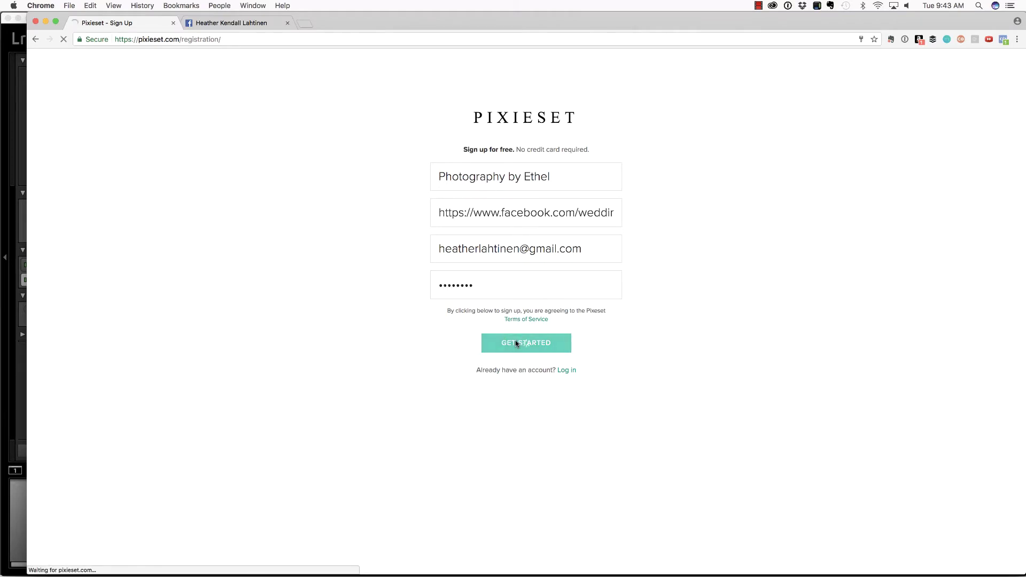
# Create the RACHEL & CO. collection dated August 18th, 2017 and open its Highlights upload page.
pyautogui.click(501, 410)
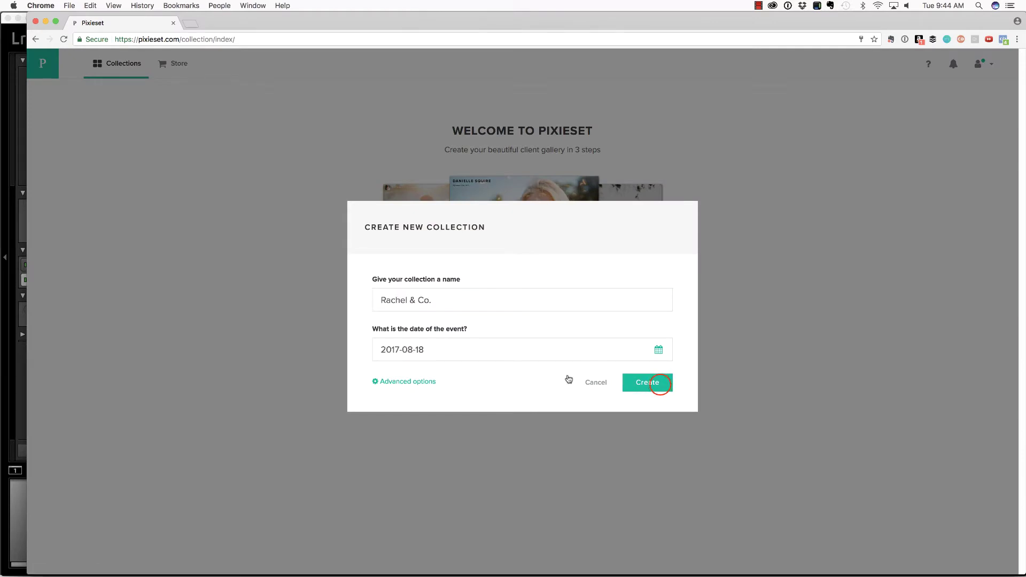
pyautogui.click(661, 387)
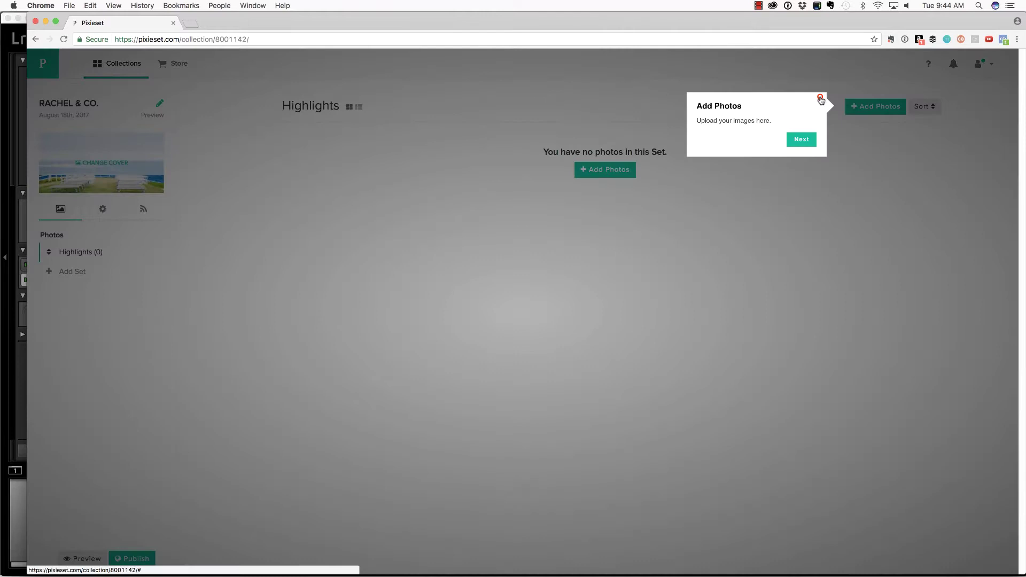
pyautogui.click(821, 96)
pyautogui.click(607, 171)
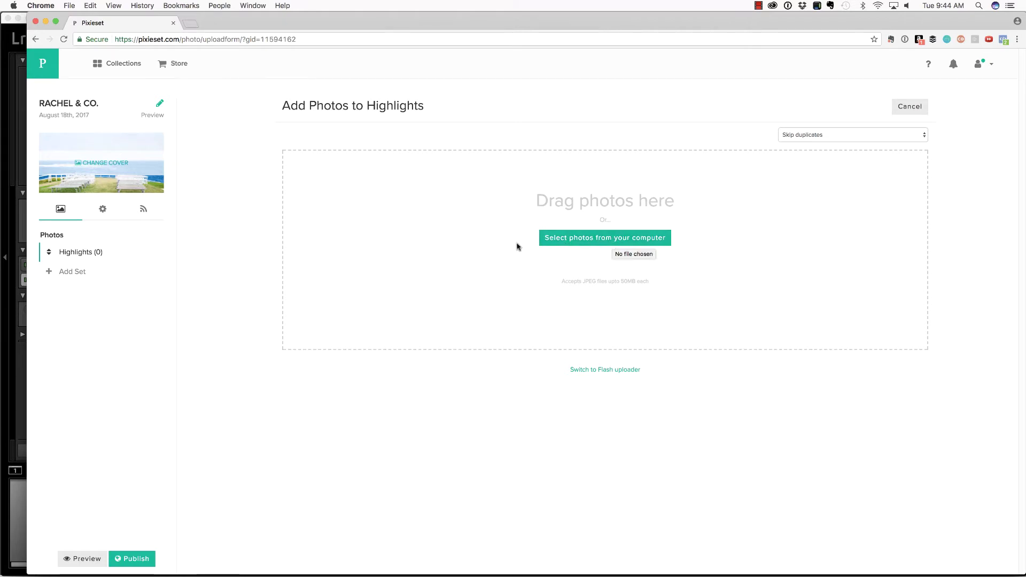
# Upload the HighRes4Print folder's 24 photos into the first set and rename it Color.
pyautogui.press('super+Tab')
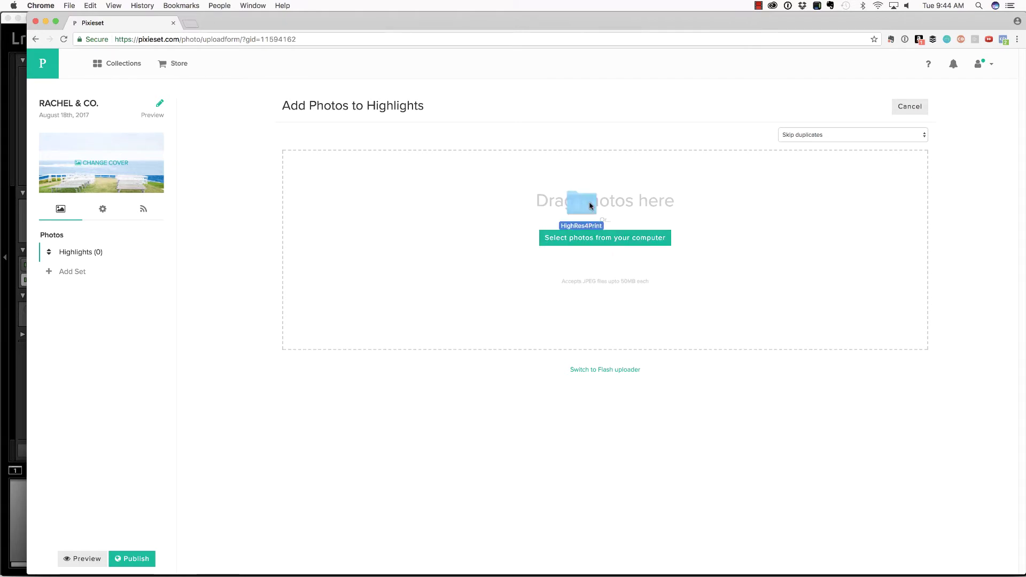
pyautogui.moveTo(590, 206); pyautogui.dragTo(590, 207)
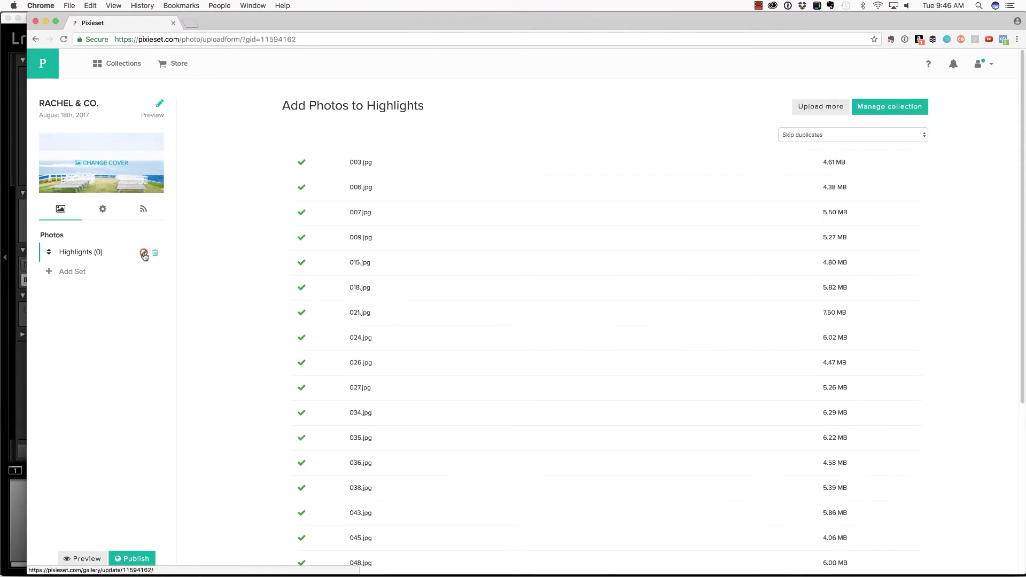
pyautogui.click(144, 253)
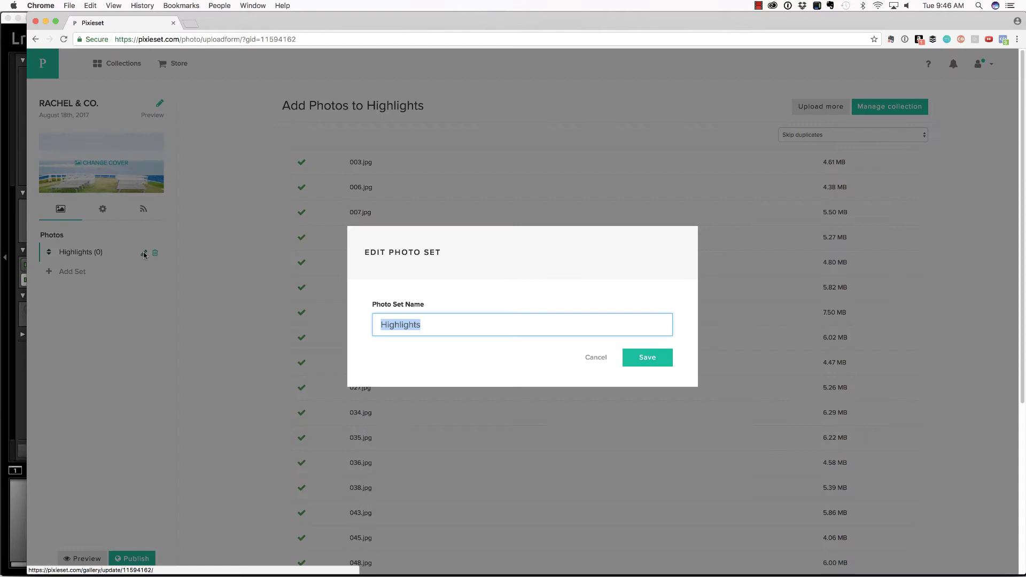
pyautogui.write('Color')
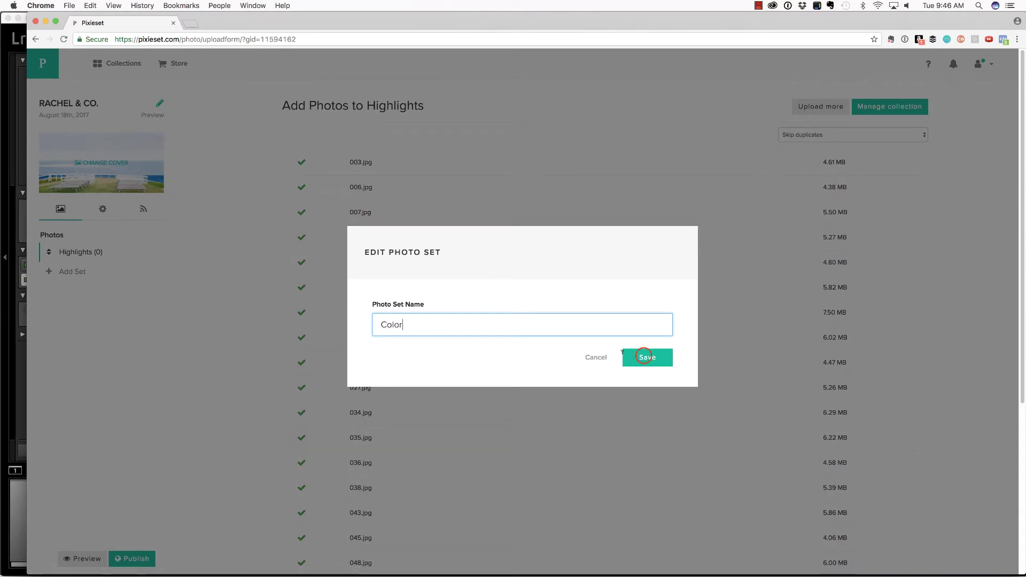
pyautogui.click(645, 358)
pyautogui.click(79, 271)
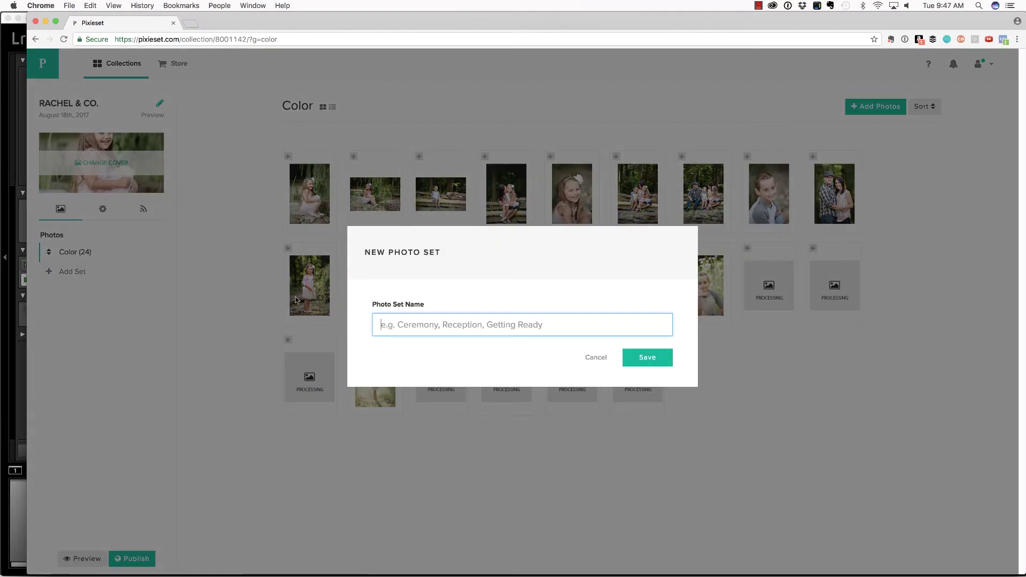
# Add a 'Black & White' photo set and upload the BW4Print folder's photos into it.
pyautogui.write('Black & White')
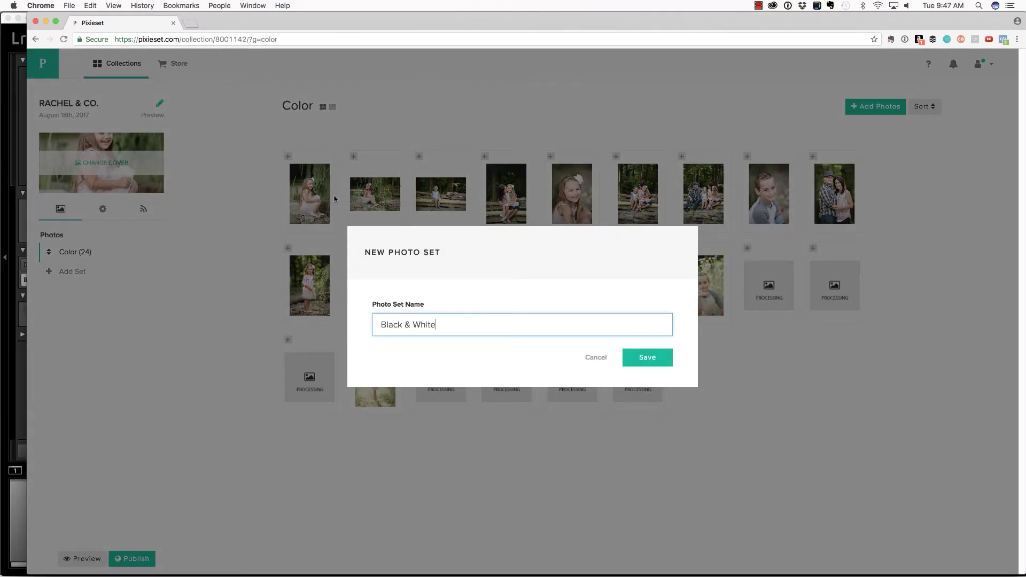
pyautogui.click(644, 360)
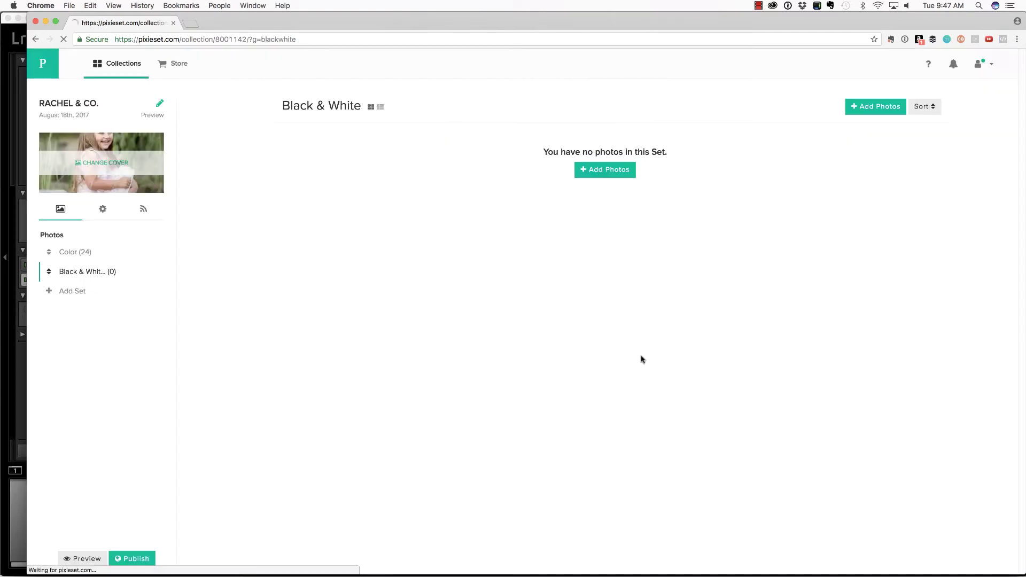
pyautogui.click(602, 172)
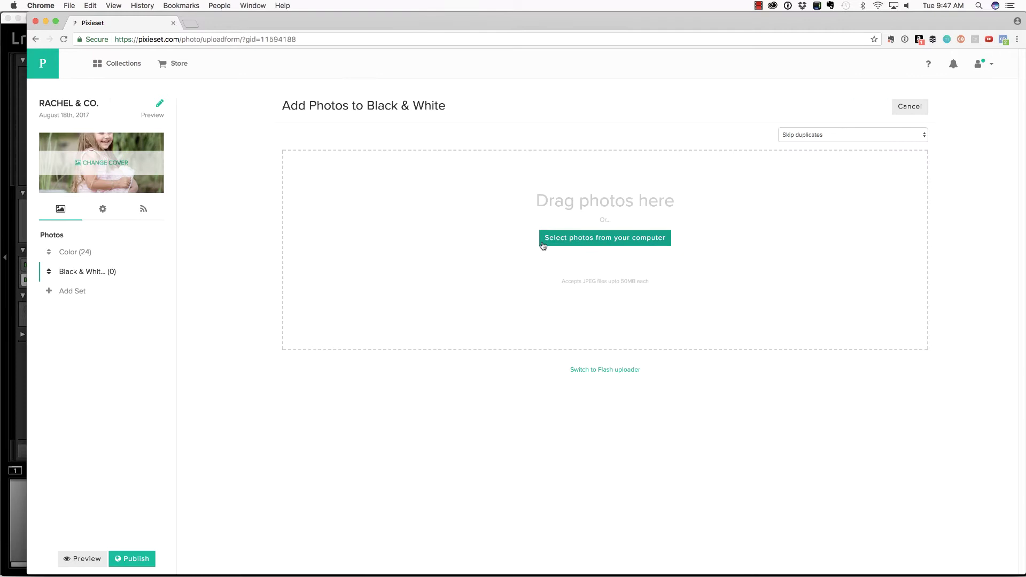
pyautogui.click(543, 242)
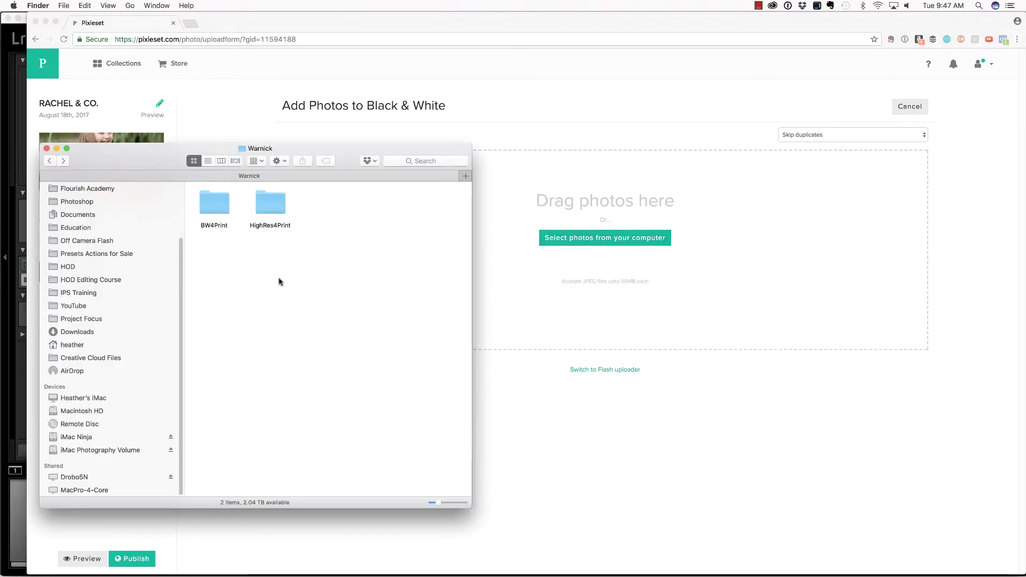
pyautogui.click(210, 204)
pyautogui.moveTo(210, 204); pyautogui.dragTo(618, 210)
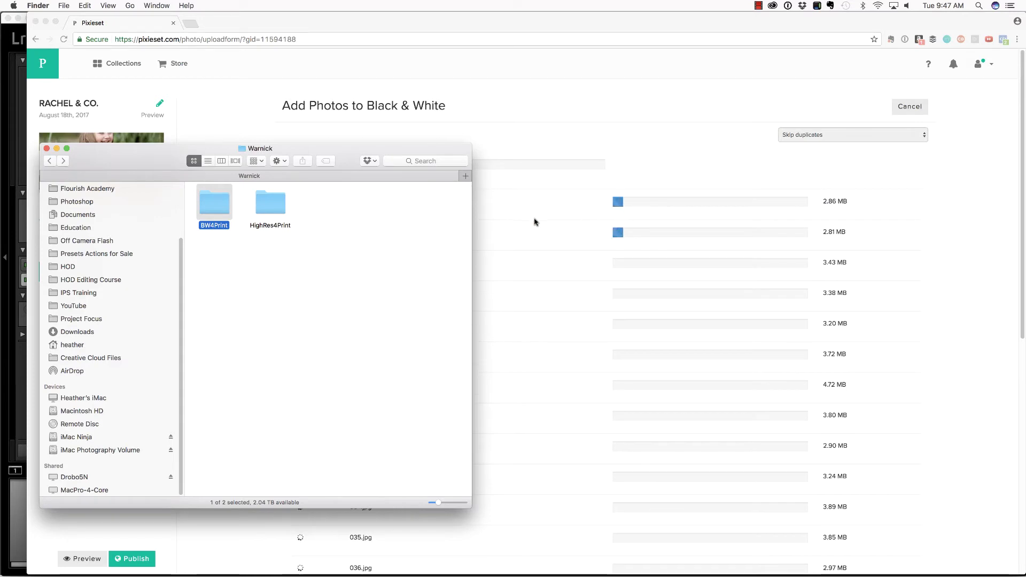
pyautogui.click(473, 188)
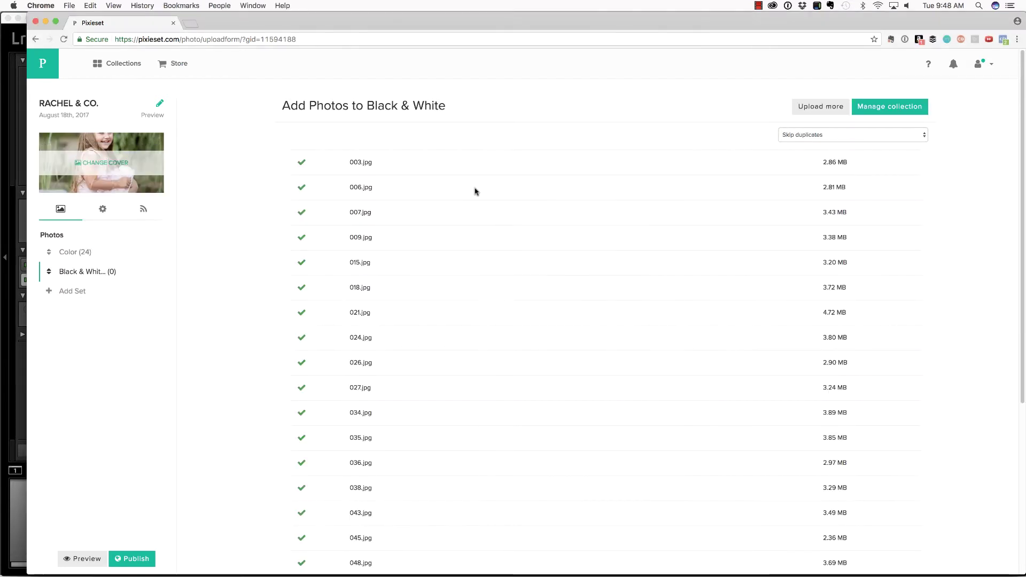
# Make 021.jpg, the family on the wooden bridge, the collection cover with its focal point set.
pyautogui.click(105, 164)
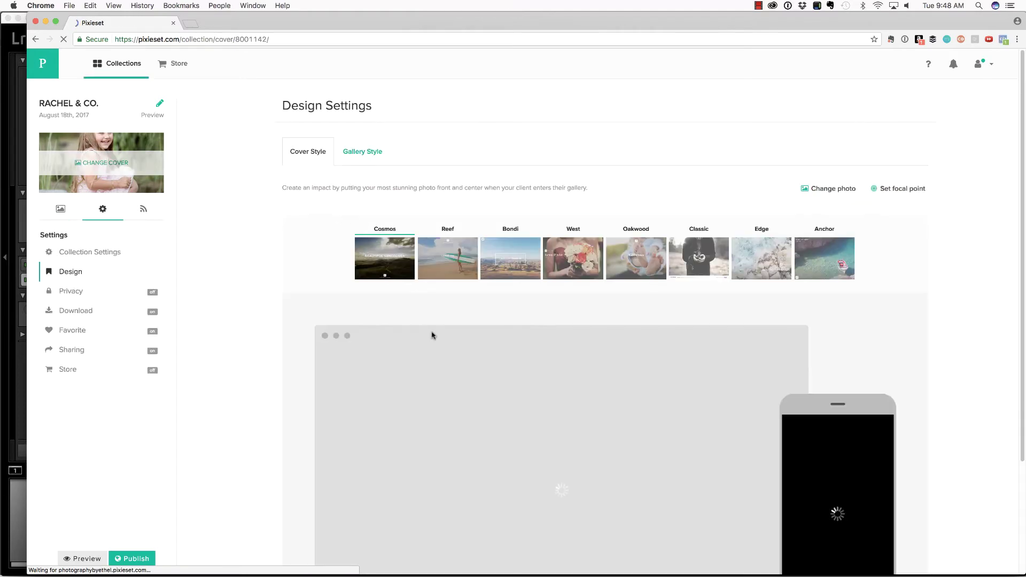
pyautogui.scroll(-3, 430, 335)
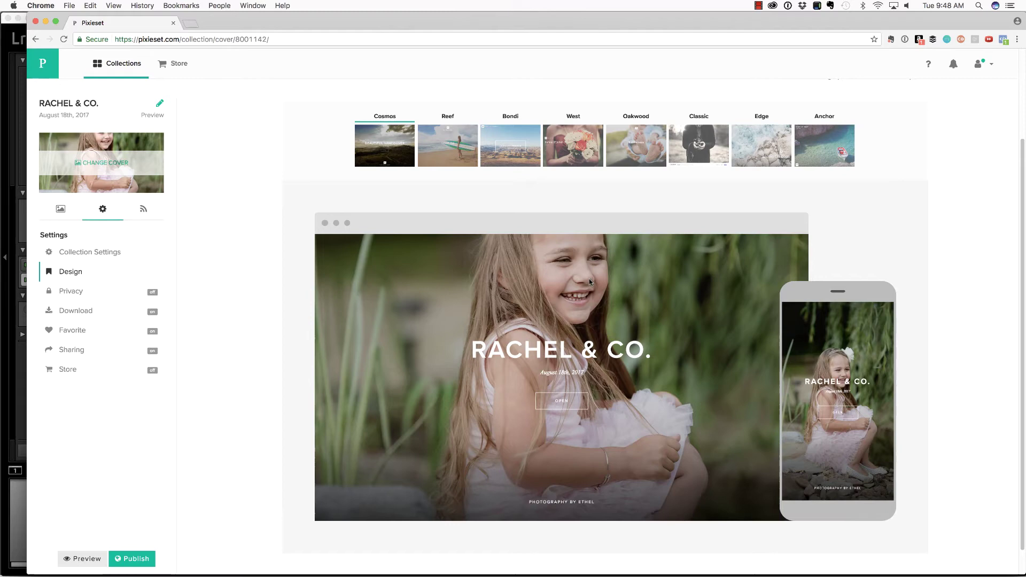
pyautogui.scroll(1, 589, 280)
pyautogui.click(850, 112)
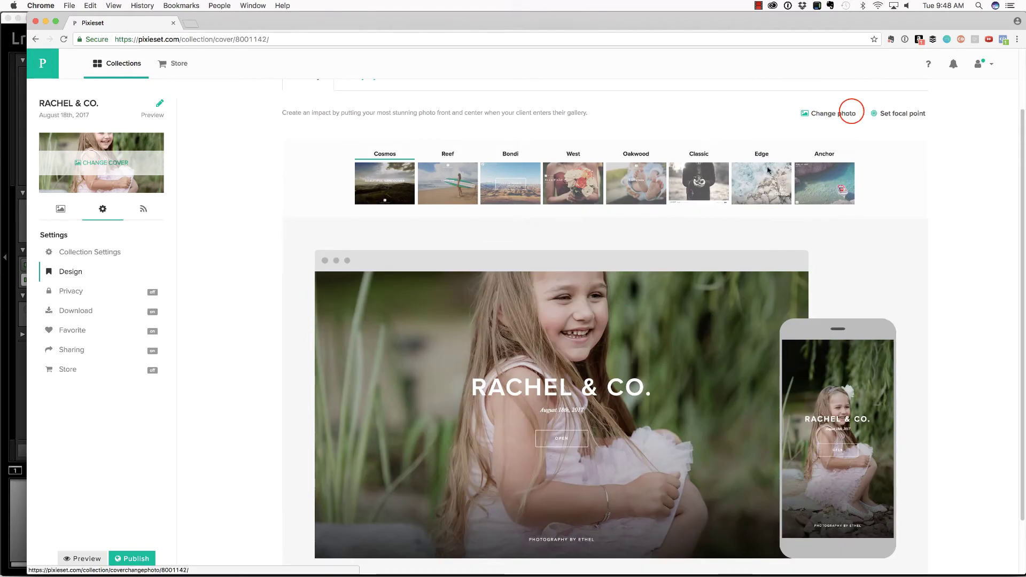
pyautogui.press('super+Tab')
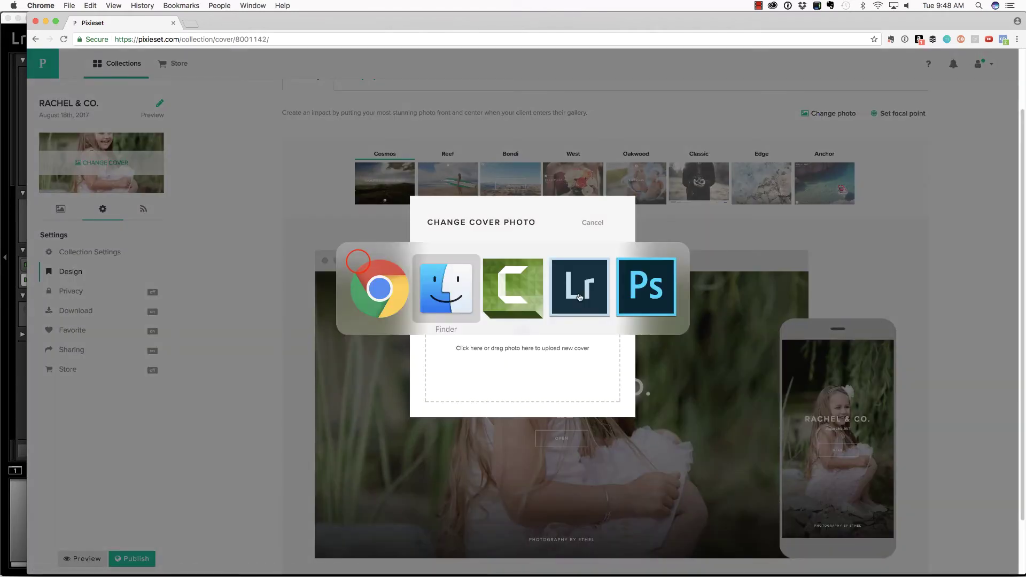
pyautogui.moveTo(357, 261); pyautogui.dragTo(522, 326)
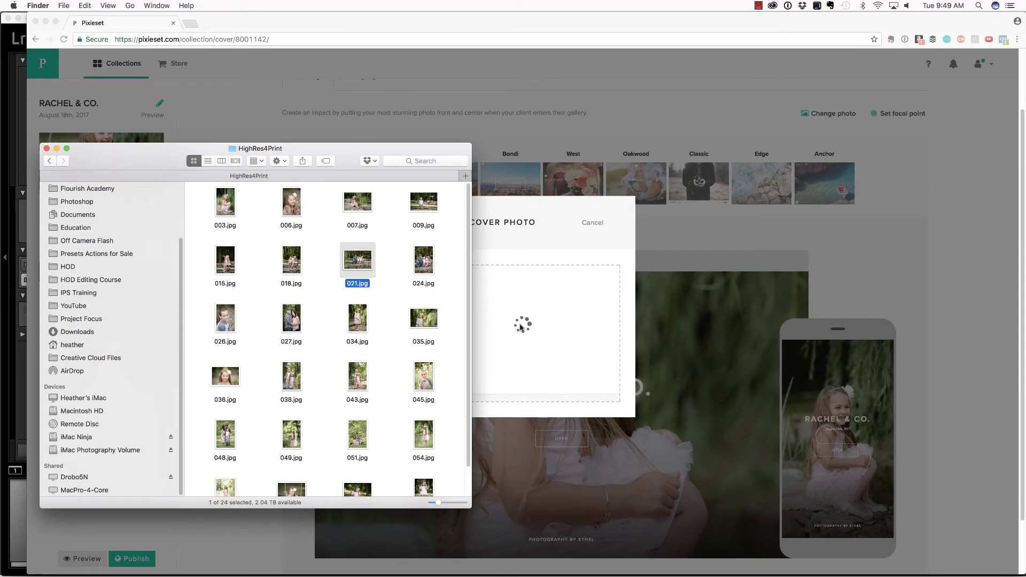
pyautogui.click(558, 233)
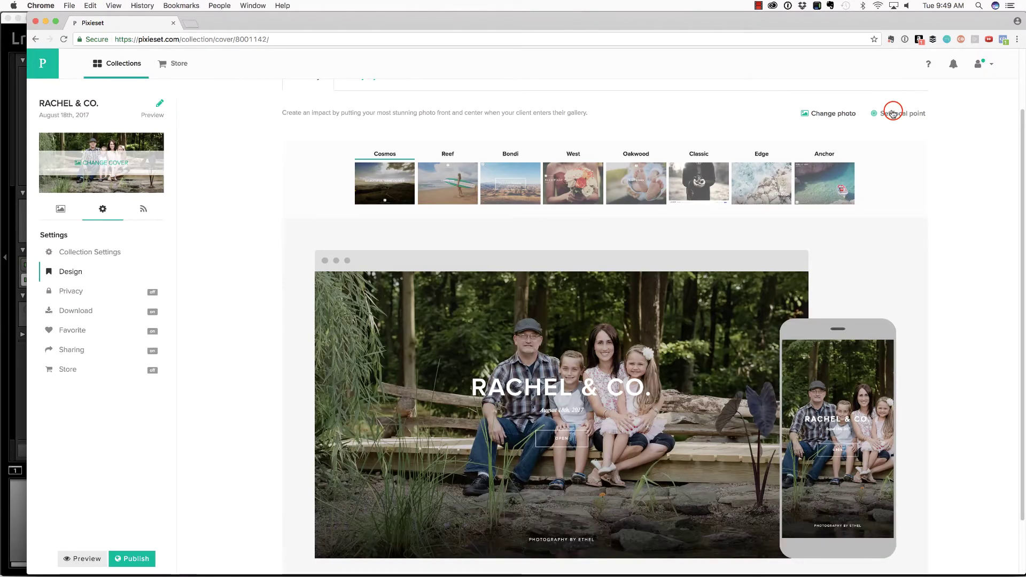
pyautogui.click(890, 113)
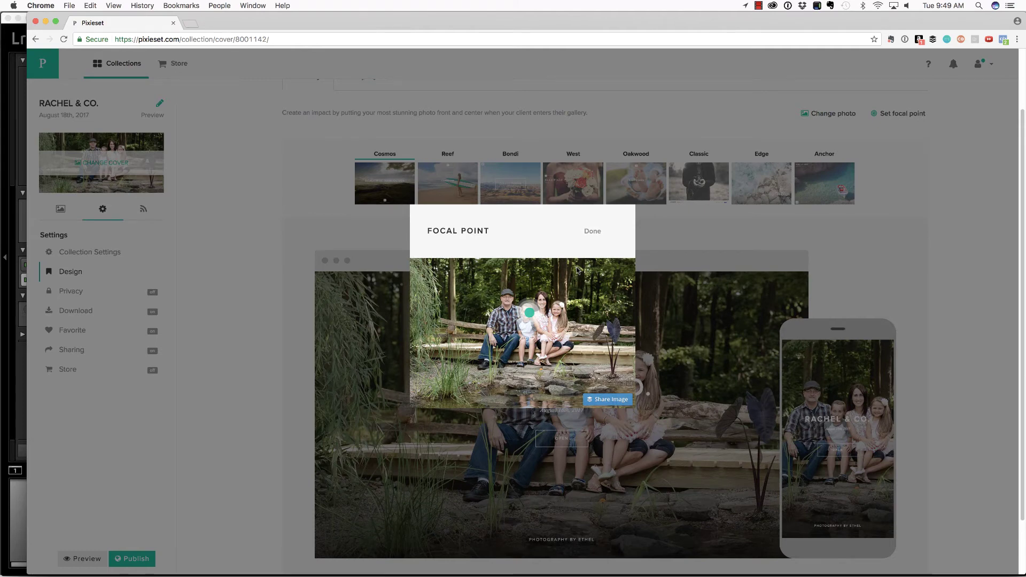
pyautogui.click(592, 231)
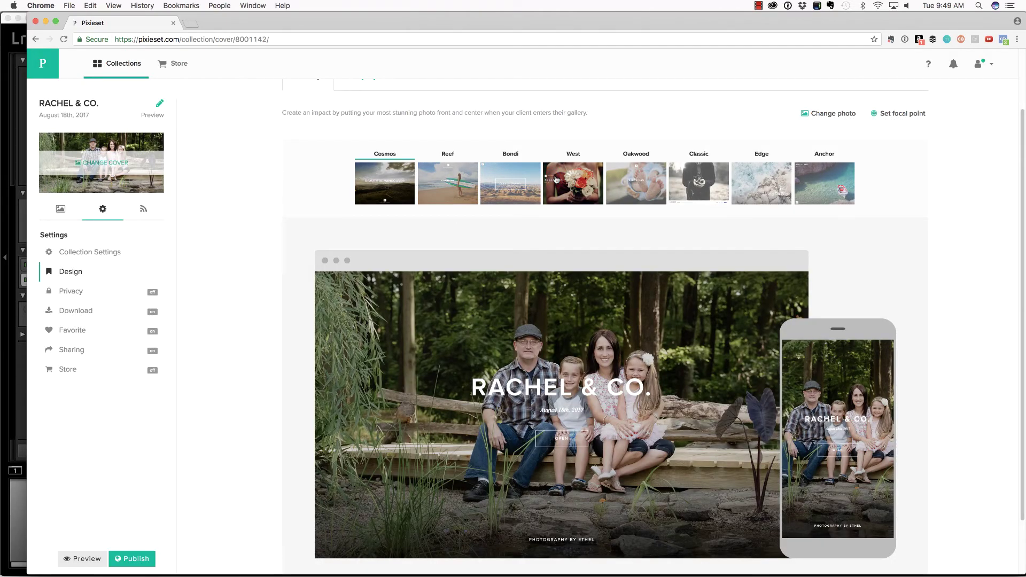
# Try the West cover style, then settle on the Anchor cover layout.
pyautogui.click(556, 180)
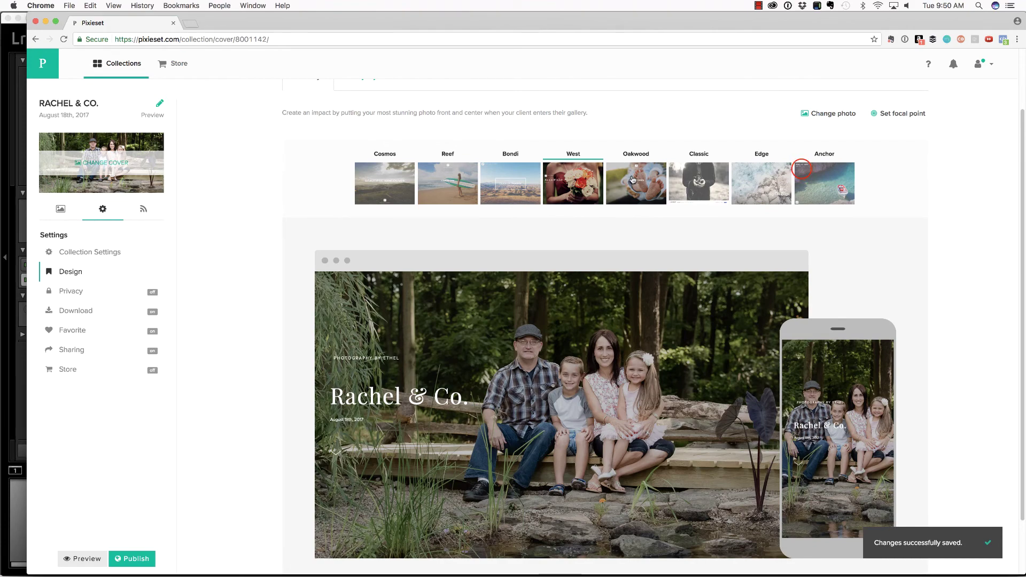
pyautogui.click(825, 181)
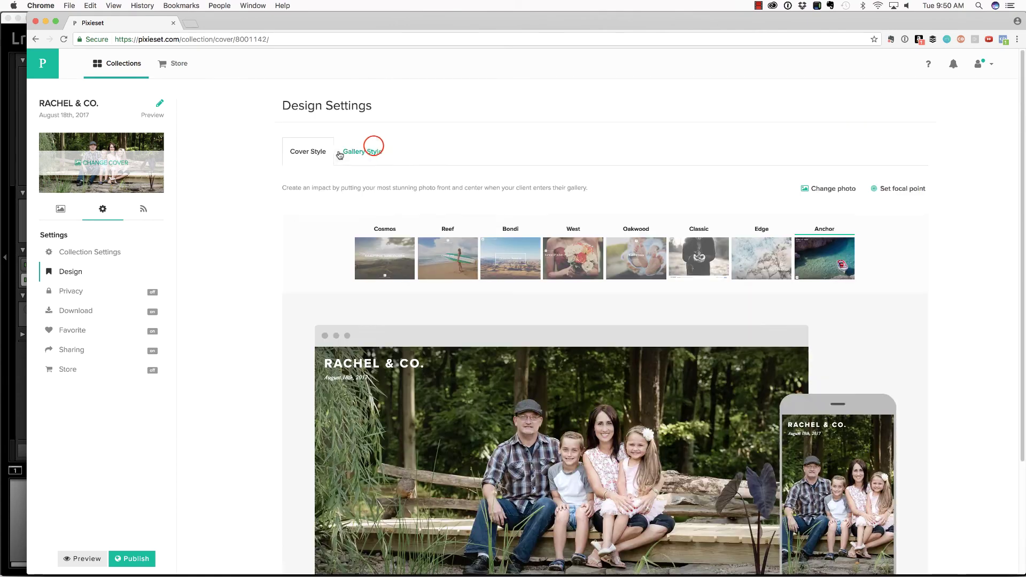
# Publish the Rachel & Co. collection, confirming with Publish now.
pyautogui.click(371, 152)
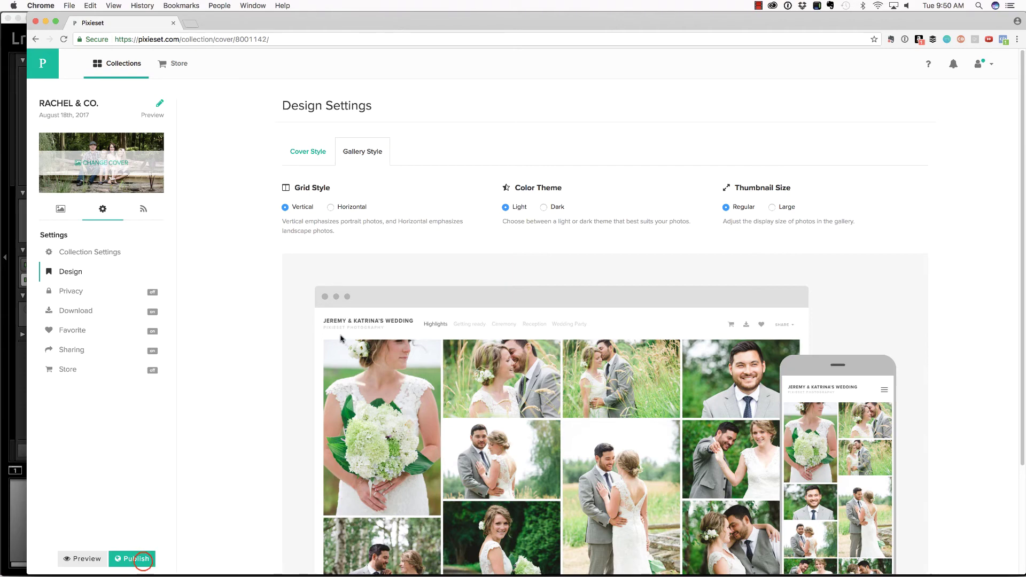
pyautogui.click(142, 561)
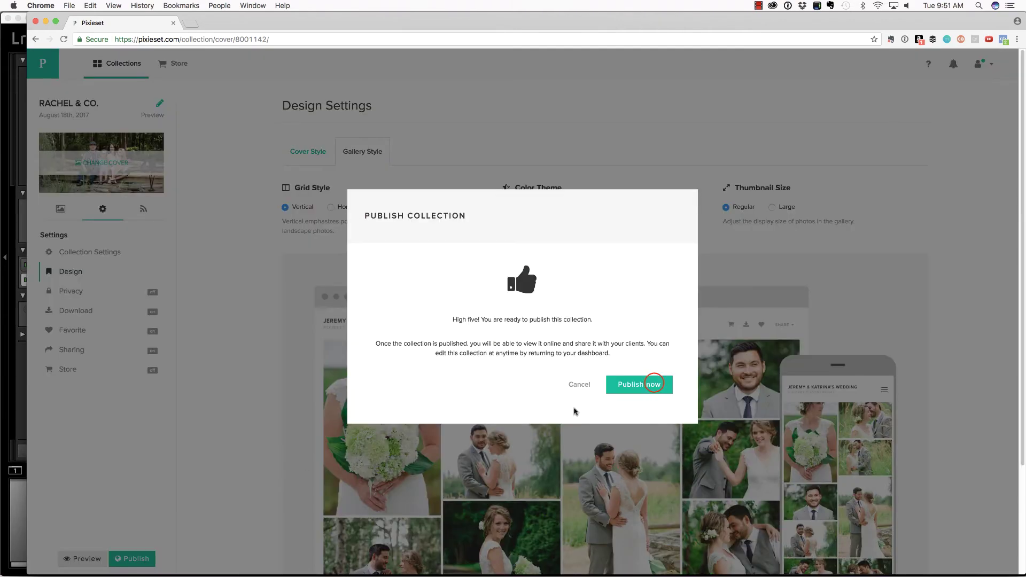
pyautogui.click(655, 386)
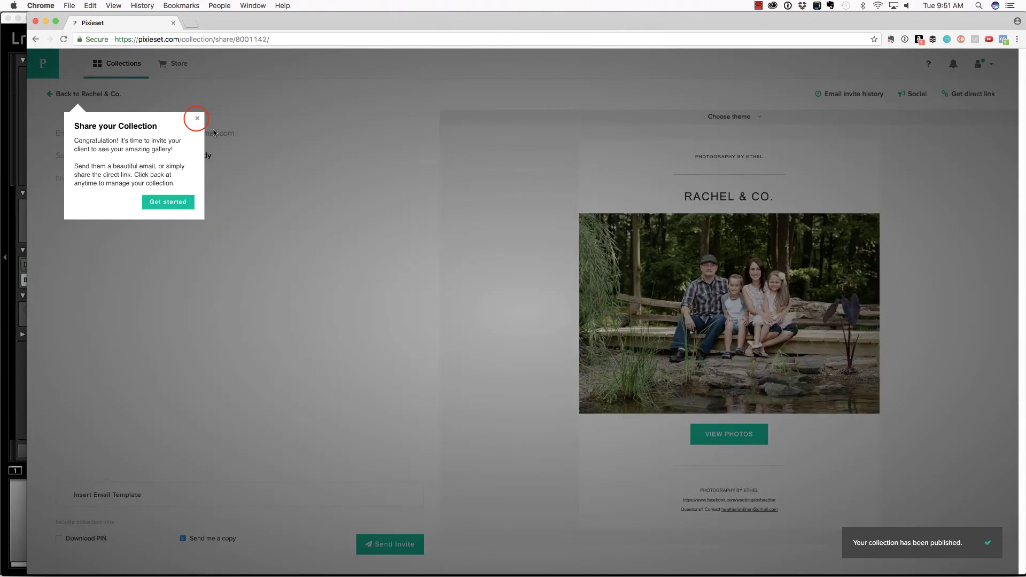
# Paste the thank-you message into the invite body and include the download PIN.
pyautogui.click(197, 118)
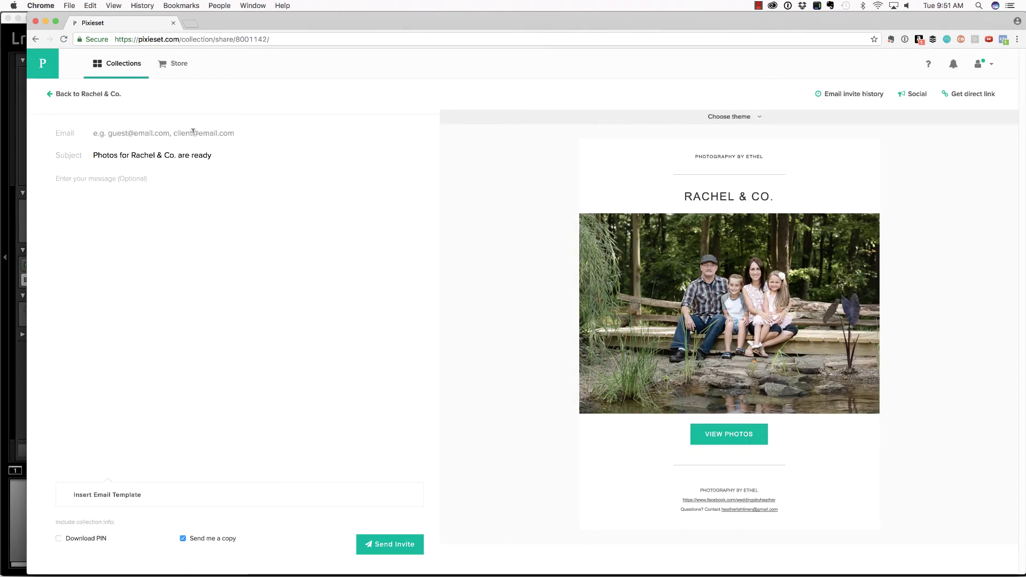
pyautogui.click(181, 176)
pyautogui.press('super+v')
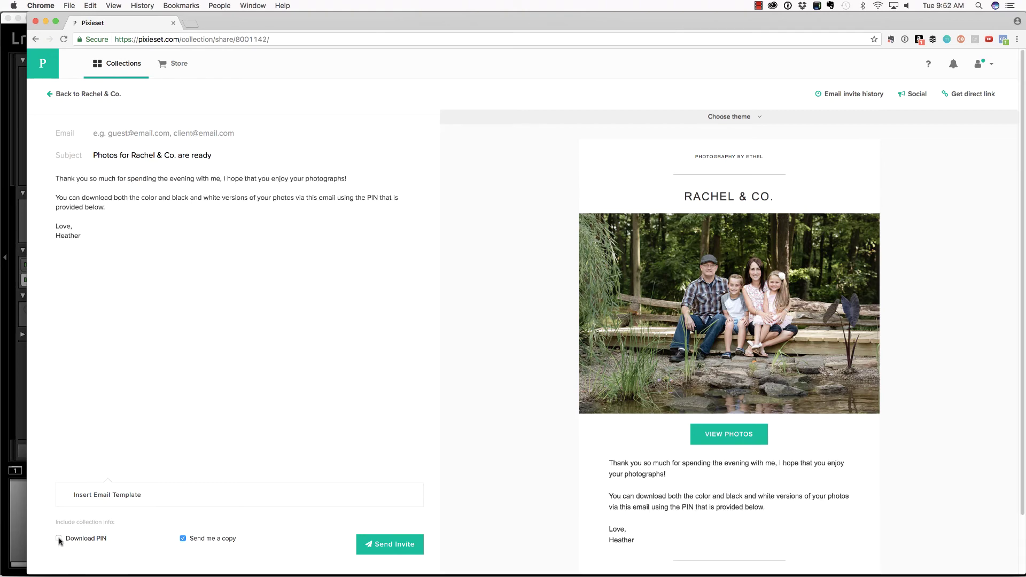
pyautogui.click(59, 539)
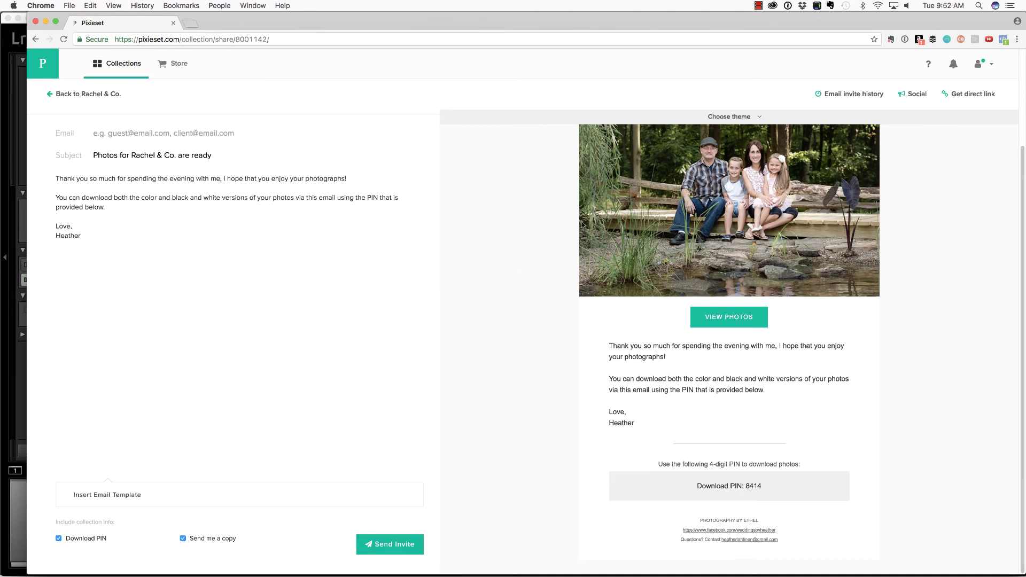
# Copy the collection's direct link and open a new browser tab for it.
pyautogui.click(954, 97)
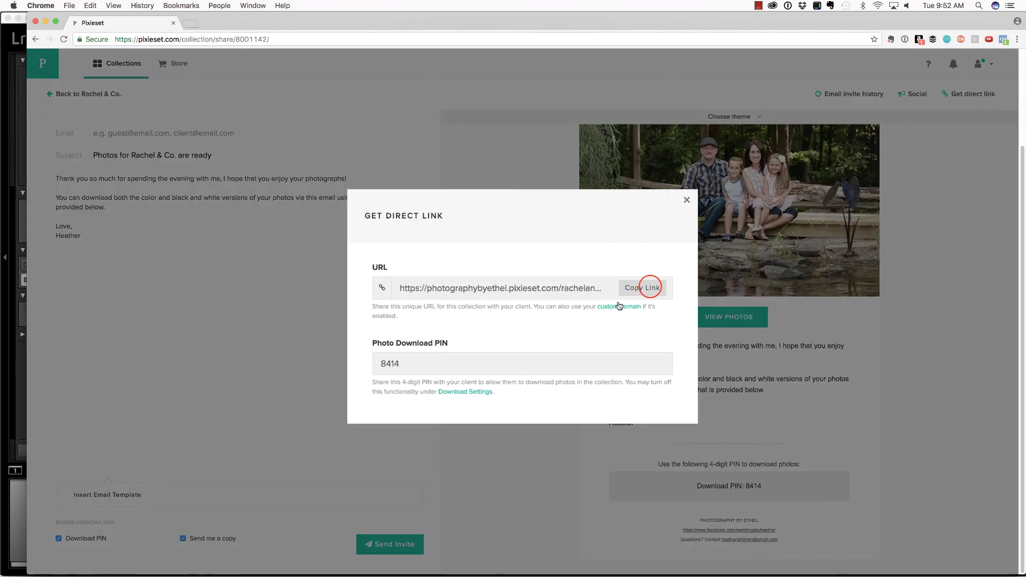
pyautogui.click(646, 287)
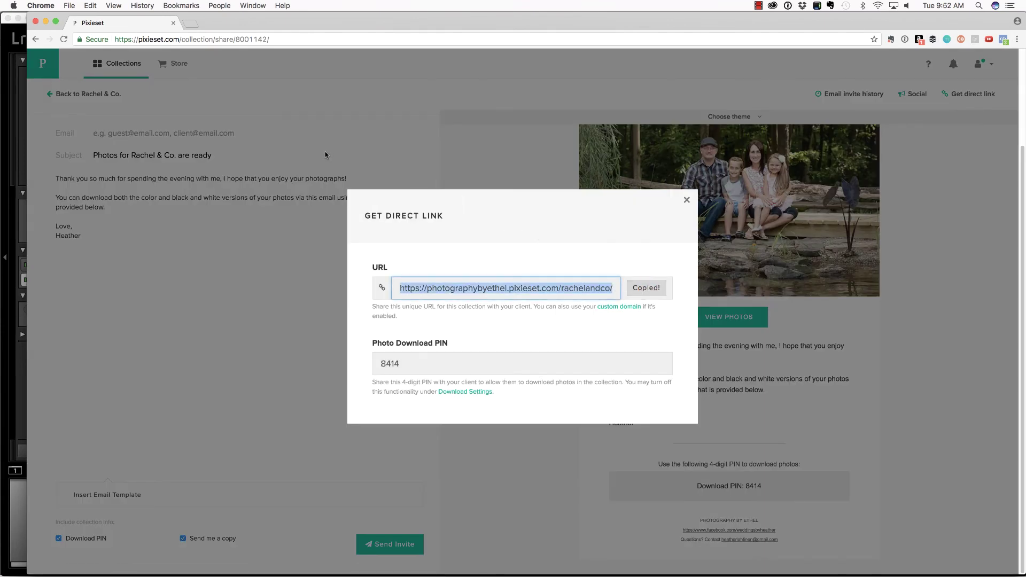
pyautogui.press('super+t')
# Load the pasted direct link to Rachel & Co., view the Black & White set, then return to Color.
pyautogui.press('super+v')
pyautogui.press('Return')
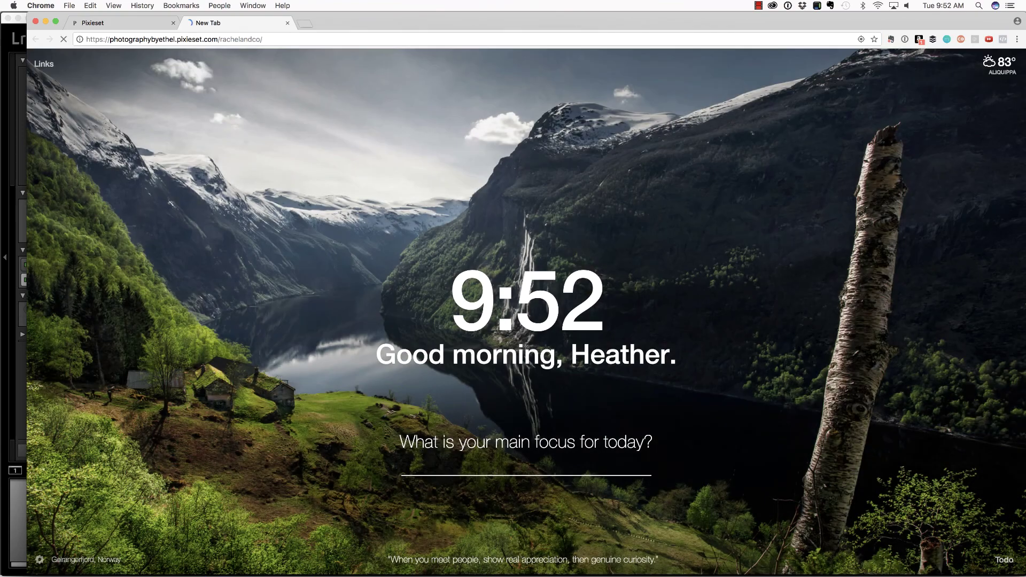
pyautogui.scroll(-10, 323, 293)
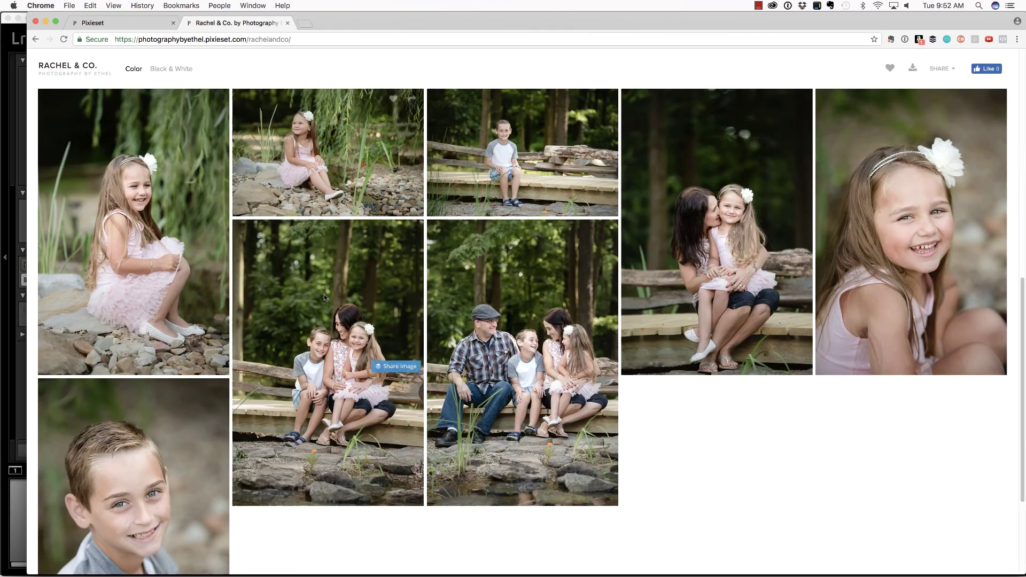
pyautogui.scroll(-15, 324, 295)
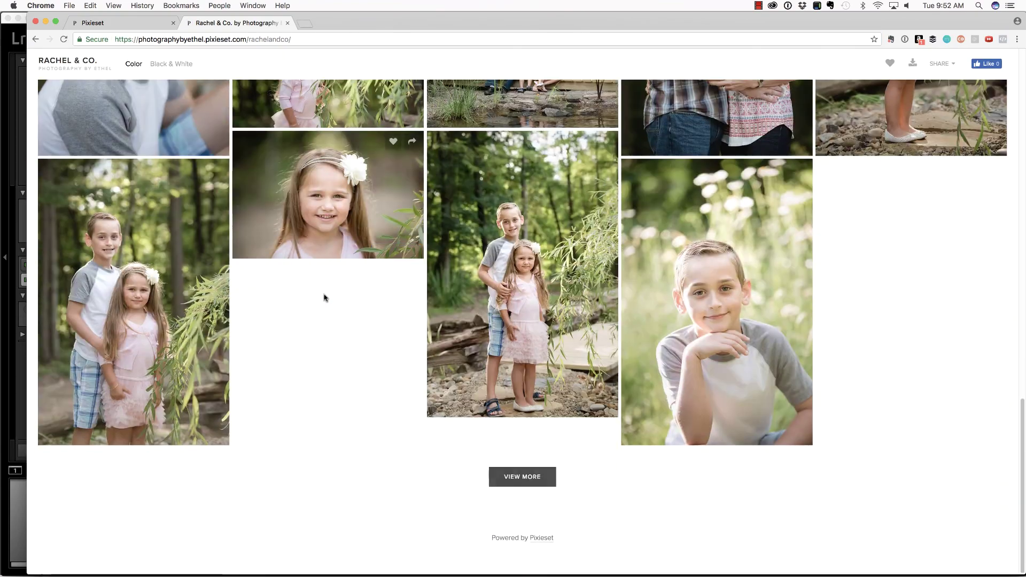
pyautogui.scroll(20, 159, 224)
pyautogui.click(160, 224)
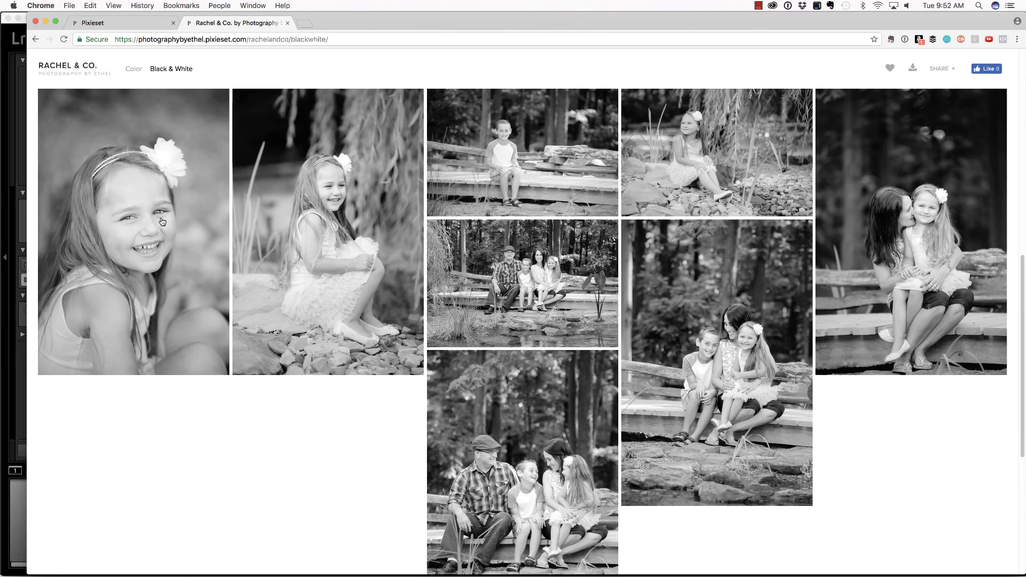
pyautogui.click(129, 69)
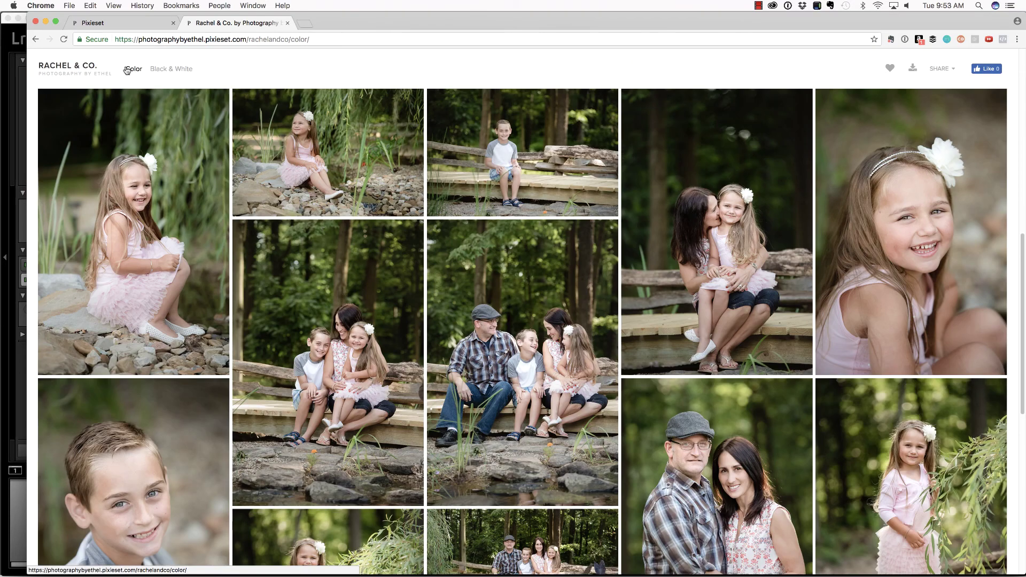